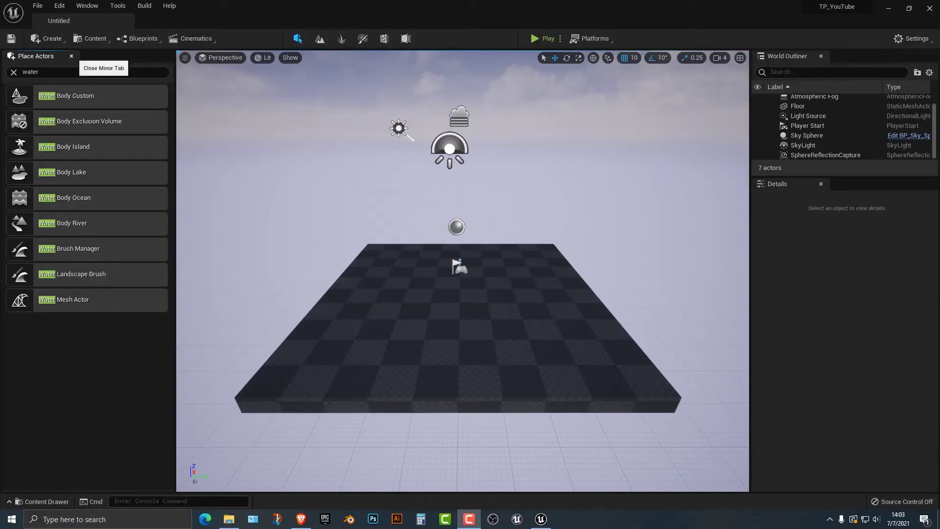
- Close the Place Actors panel to enlarge the viewport
click(71, 55)
mouse_move(375, 271)
right_down()
mouse_move(302, 271)
mouse_move(400, 273)
mouse_move(383, 275)
right_up()
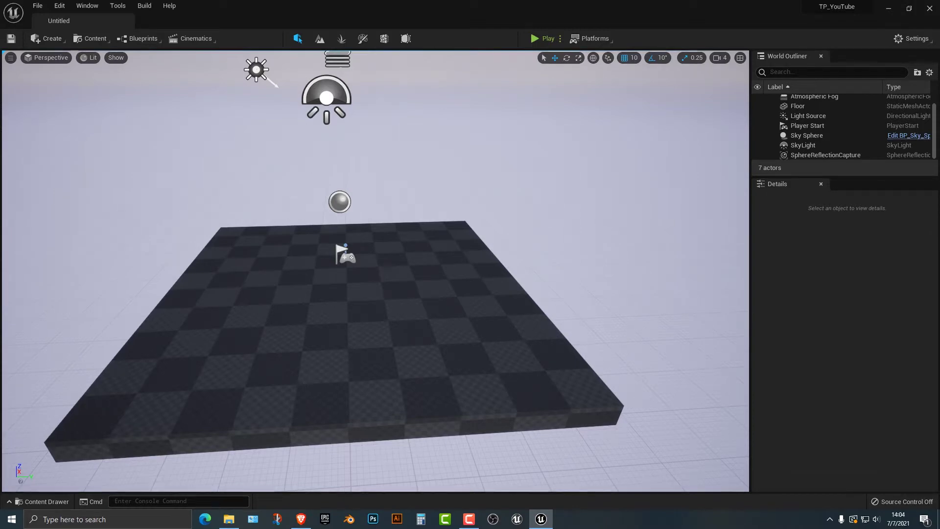
right_drag(375, 271, 286, 242)
key(d)
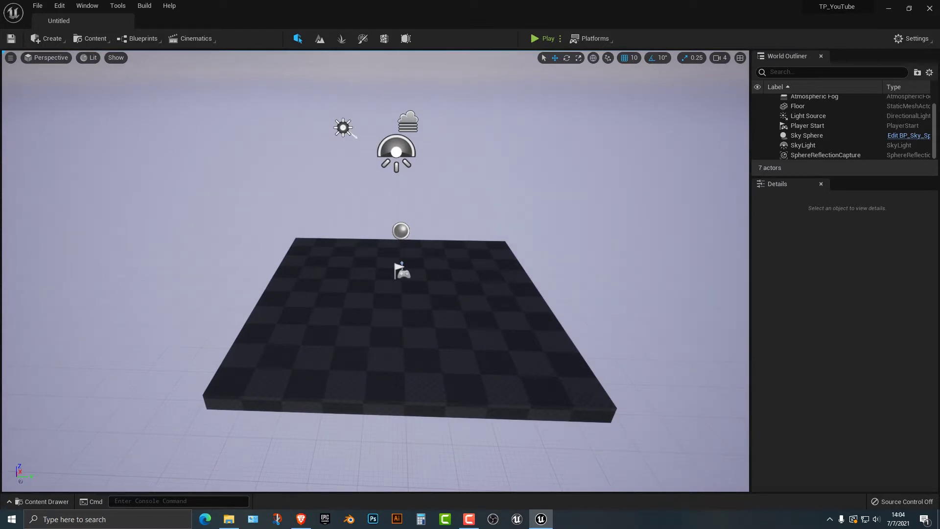
- Look up "water" among the plugins and check whether the Water plugin is enabled
click(59, 6)
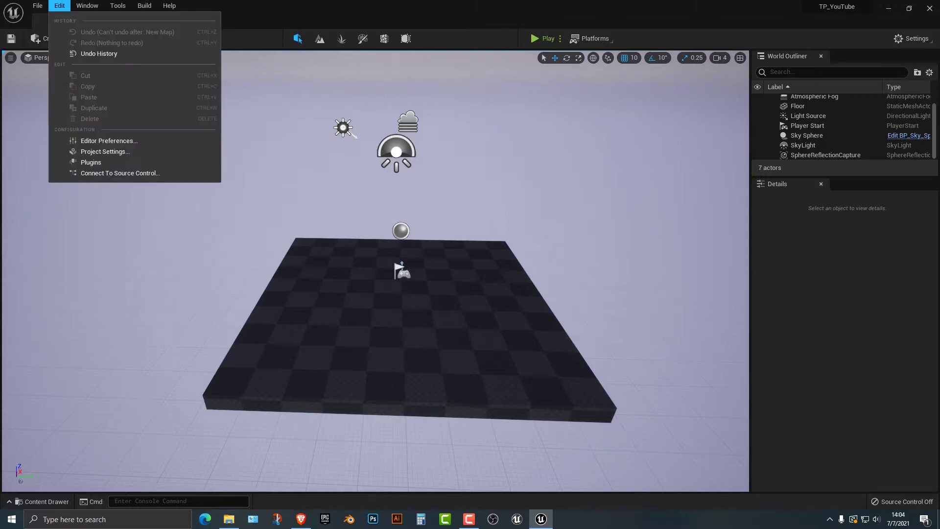
click(91, 162)
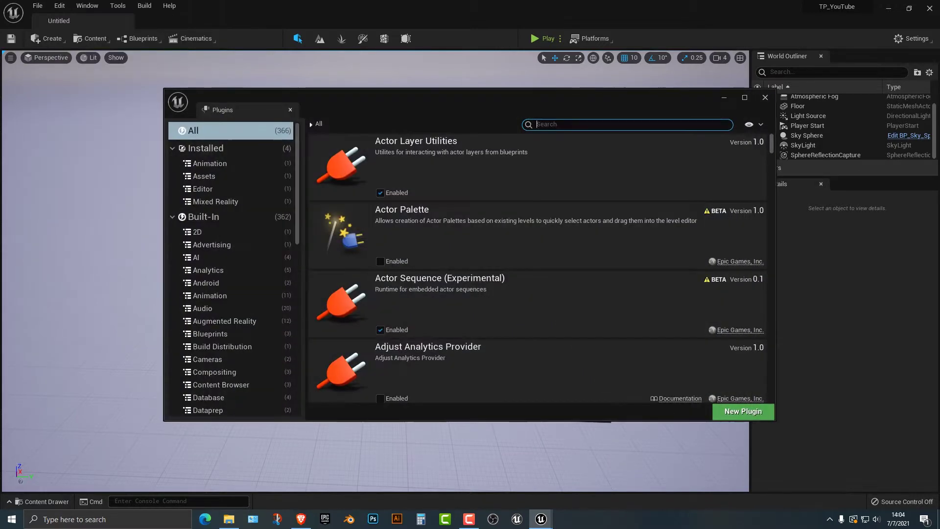
text(water)
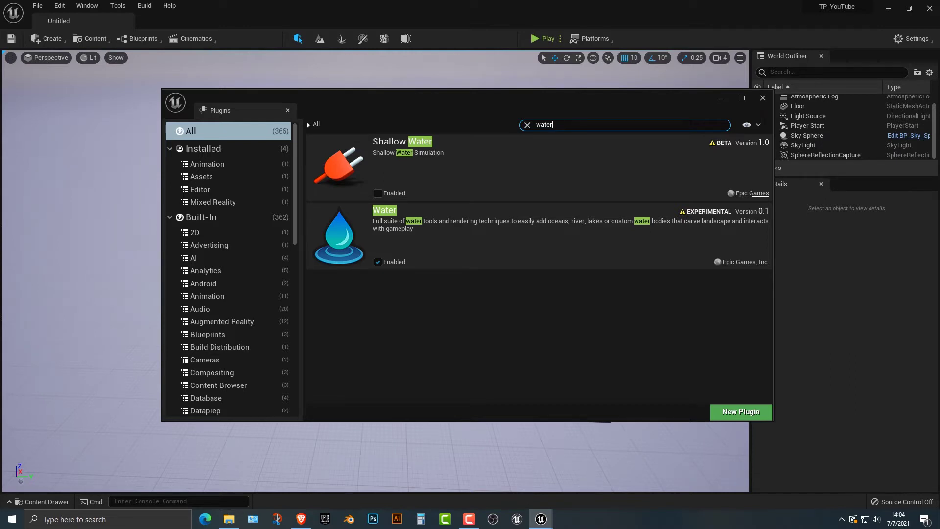
click(762, 97)
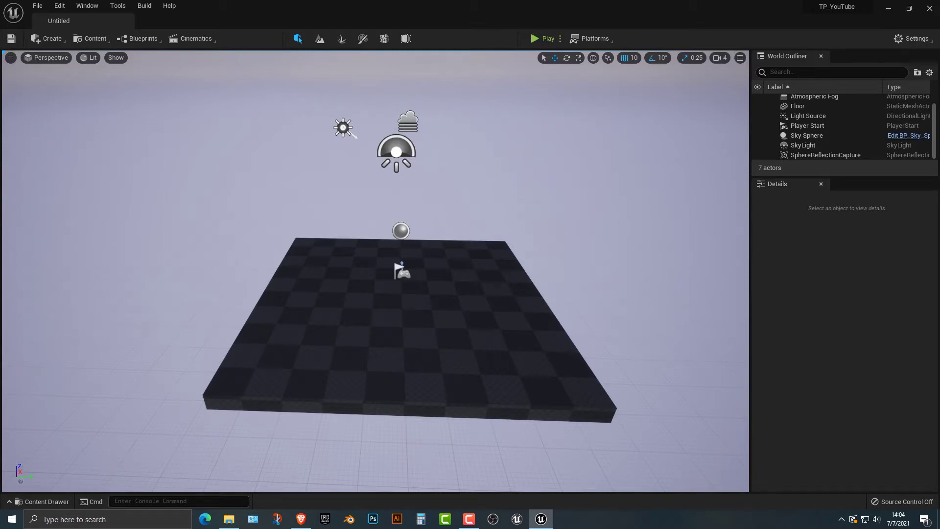
- Create a new landscape at Z location -20 with edit layers enabled, keeping the 63x63 section size and 8x8 components
click(319, 38)
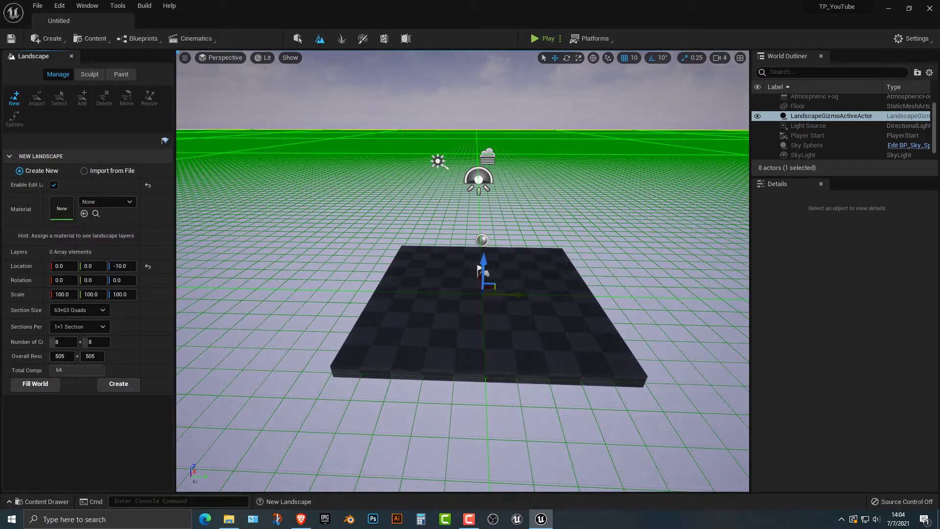
drag(483, 261, 482, 262)
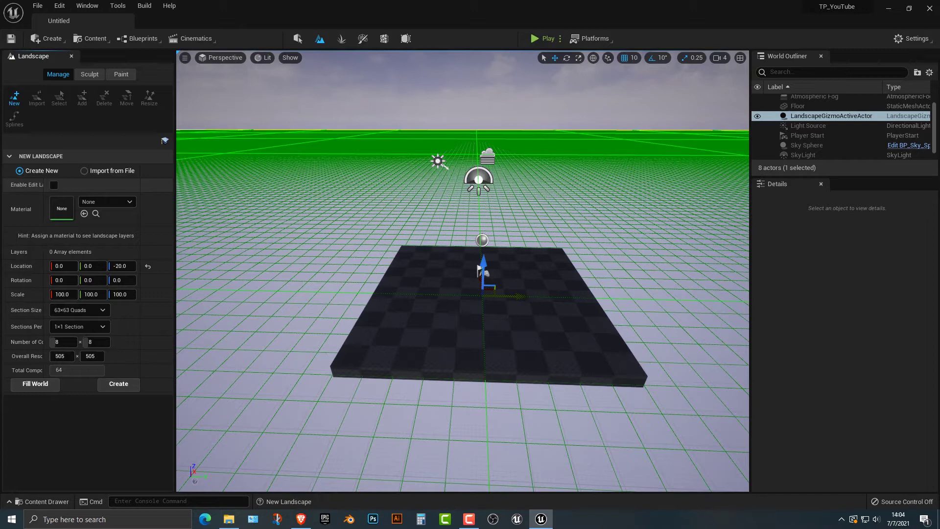
mouse_move(44, 185)
mouse_down()
mouse_move(66, 185)
mouse_move(48, 185)
mouse_up()
click(59, 185)
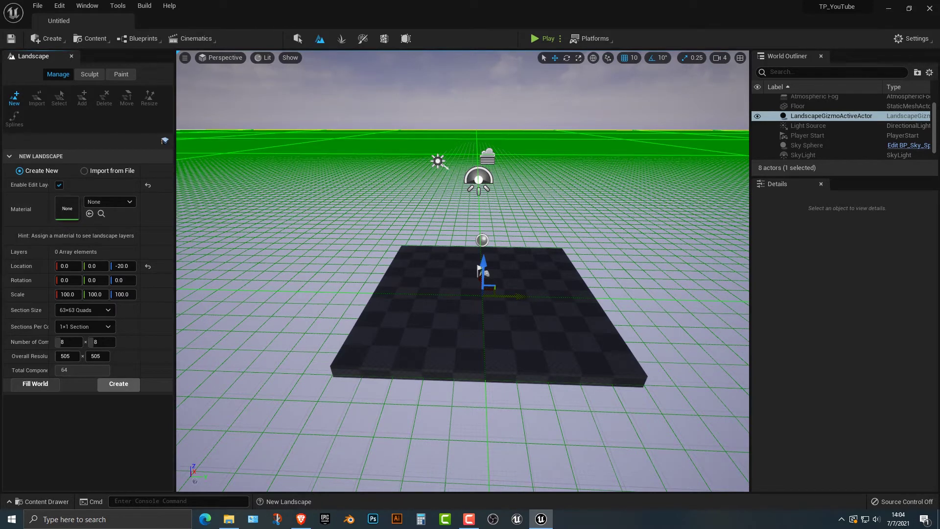
click(119, 383)
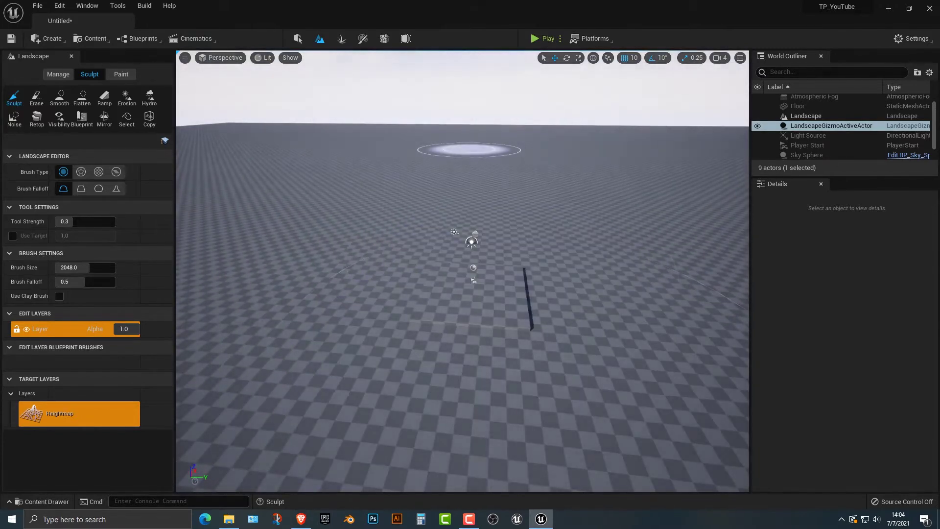
- Return to selection mode, filter the placeable actors by "water" and place a Water Body Ocean on the landscape
click(297, 39)
click(49, 38)
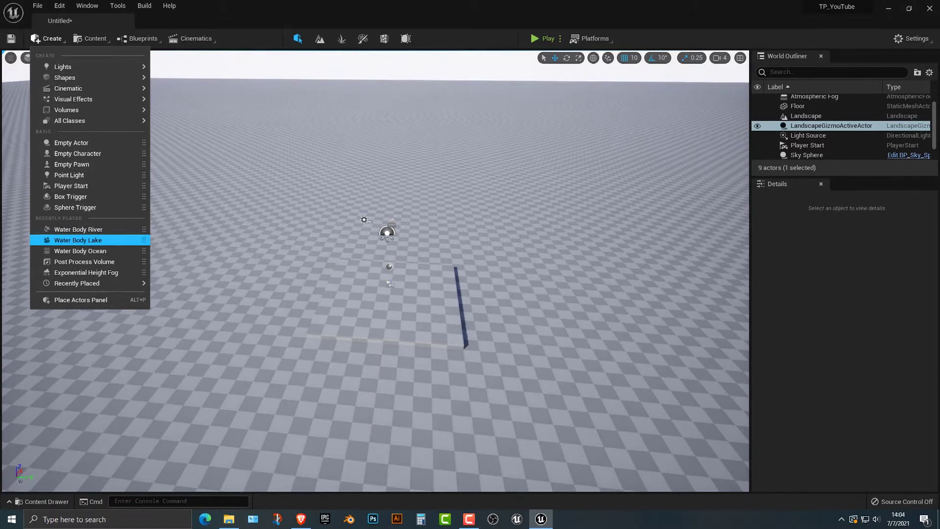
click(97, 300)
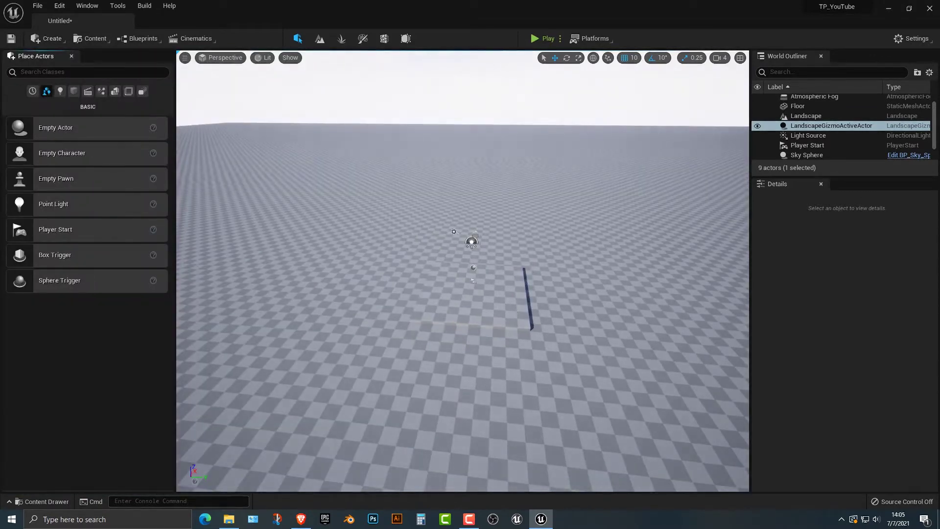
text(water)
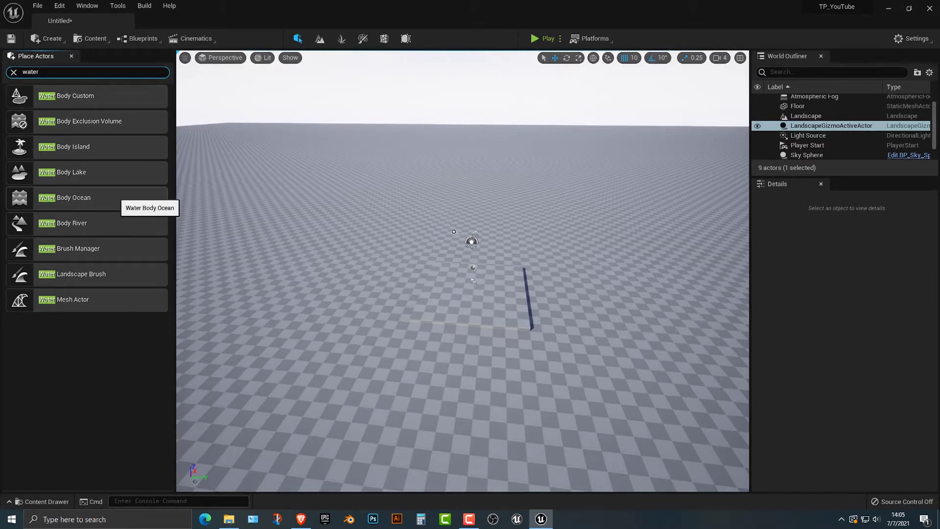
drag(113, 196, 457, 186)
- Move the ocean's first spline point inward to about X -3310, Y -4490 to reshape the shoreline
right_drag(456, 196, 44, 205)
key(s)
key(w)
key(s)
key(s)
right_drag(463, 271, 384, 281)
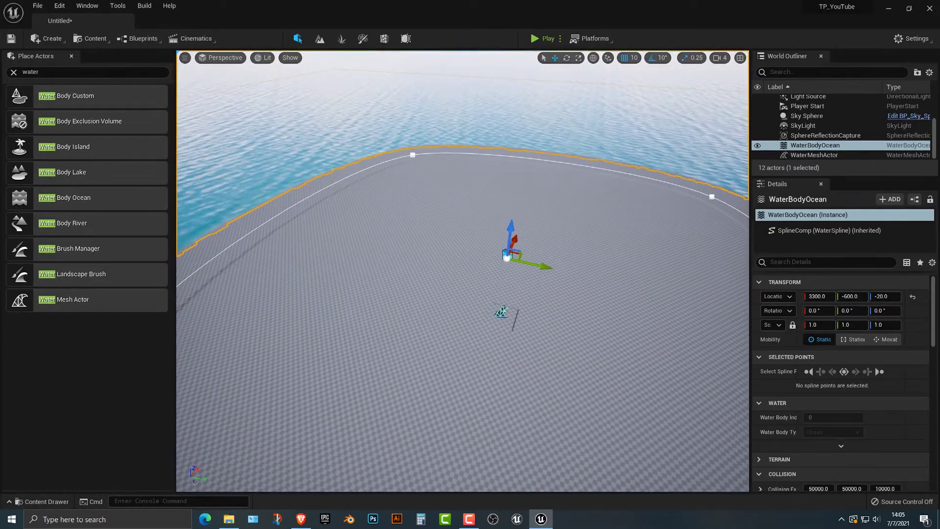
click(413, 155)
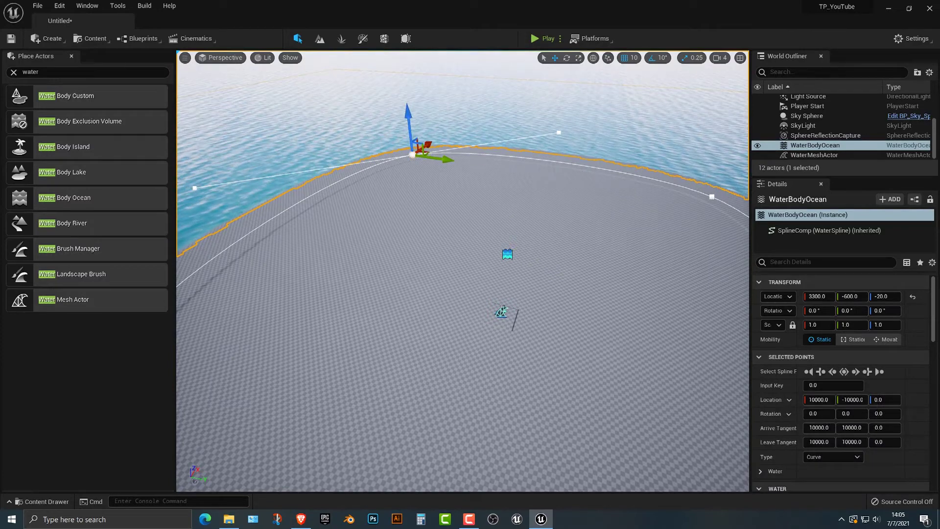
drag(425, 146, 345, 231)
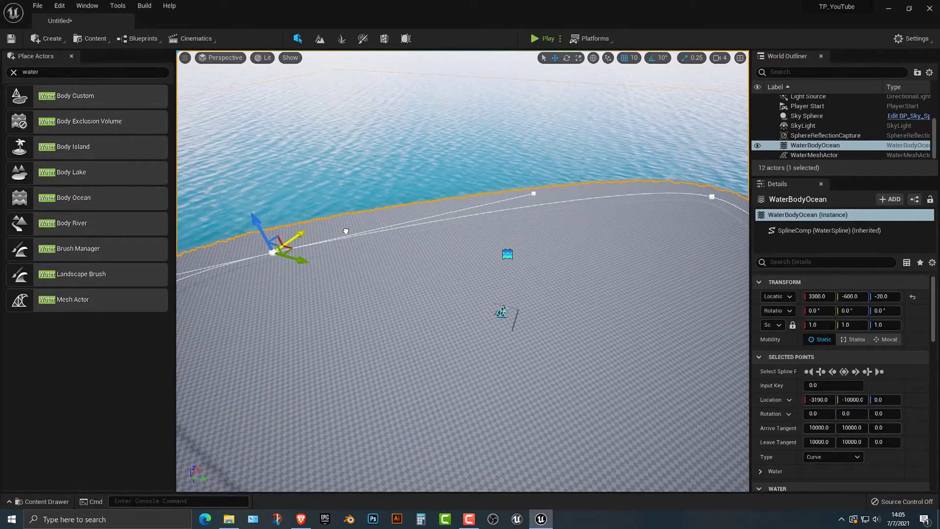
drag(299, 260, 297, 197)
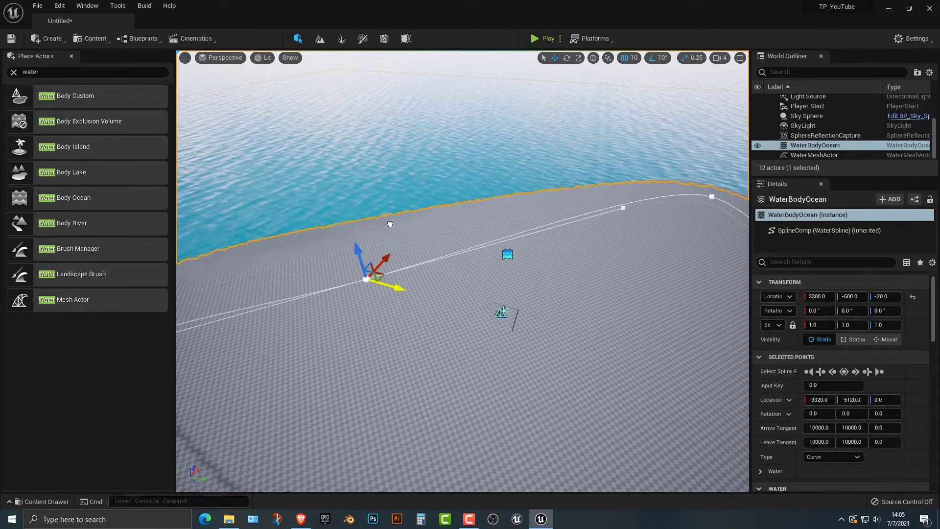
mouse_move(462, 271)
right_down()
mouse_move(454, 272)
mouse_move(479, 271)
right_up()
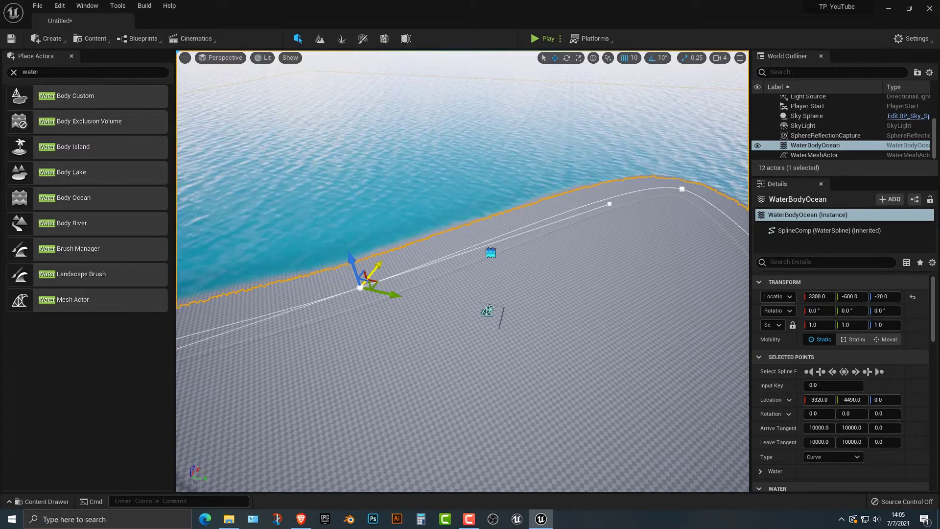
drag(377, 266, 379, 264)
- Play-test the level by walking the character into the ocean, and end the session
right_drag(378, 263, 447, 260)
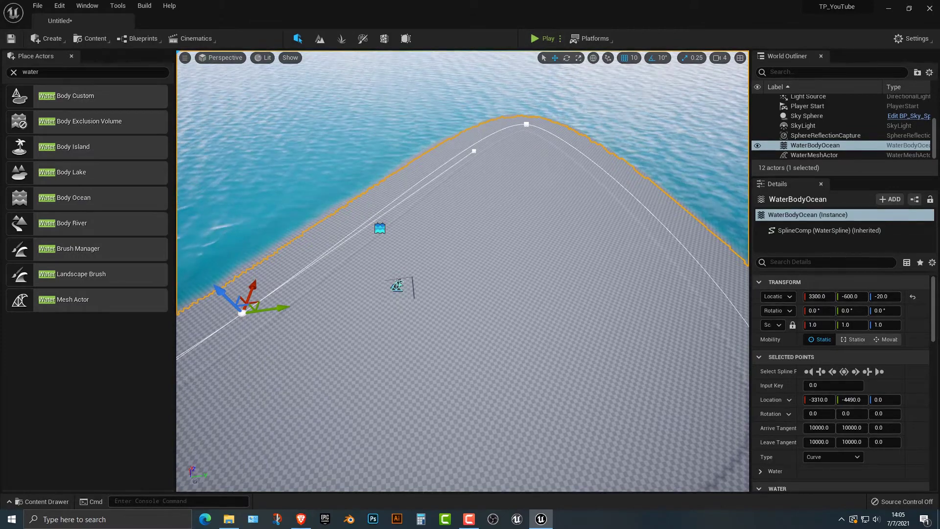
key(alt+p)
key(w)
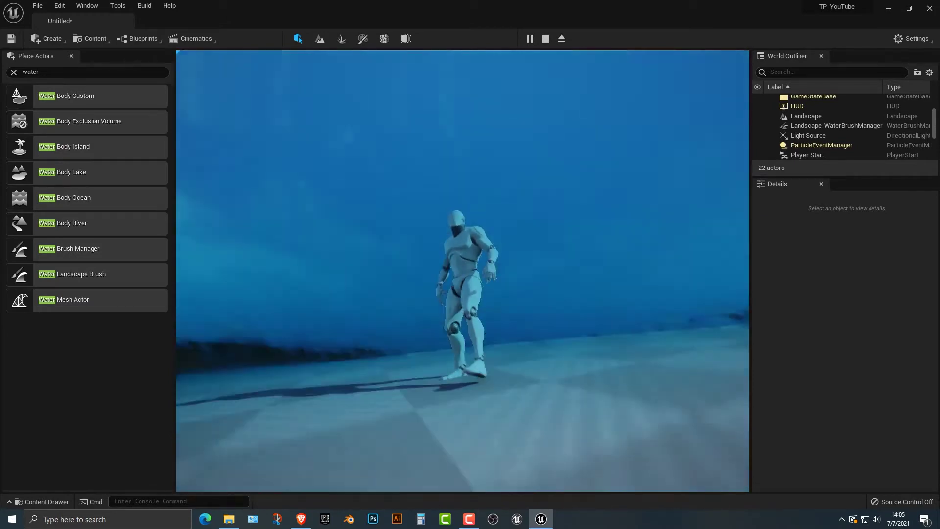
key(Escape)
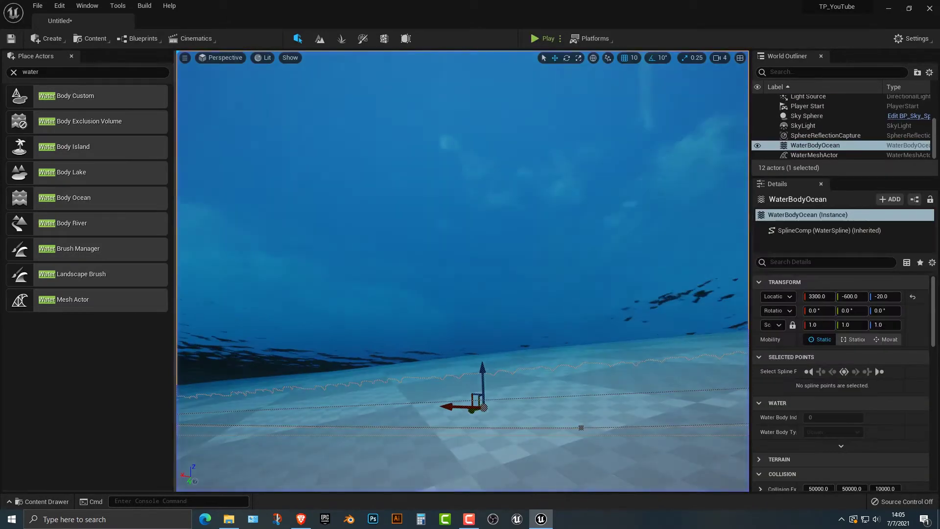
- Shift the ocean's first spline point further inland to about Y -2320
right_drag(462, 271, 313, 299)
right_drag(430, 299, 559, 300)
key(s)
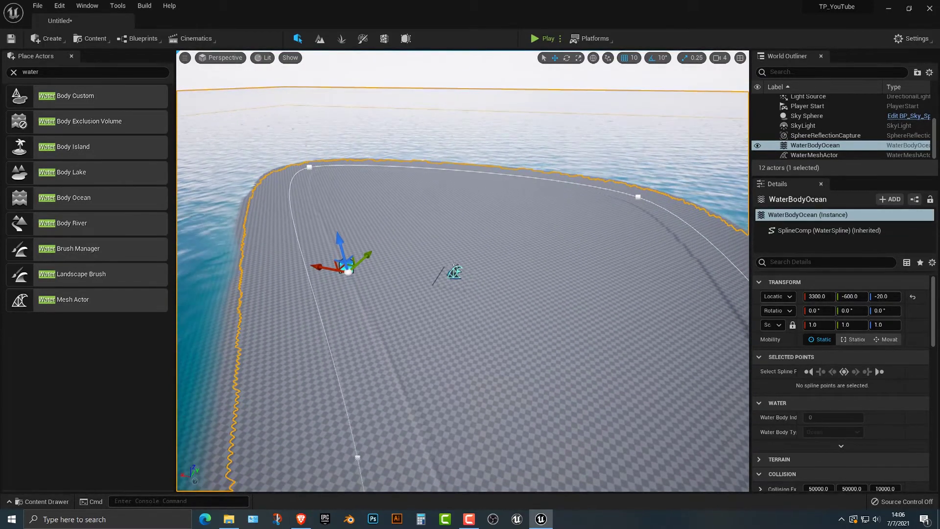
click(357, 457)
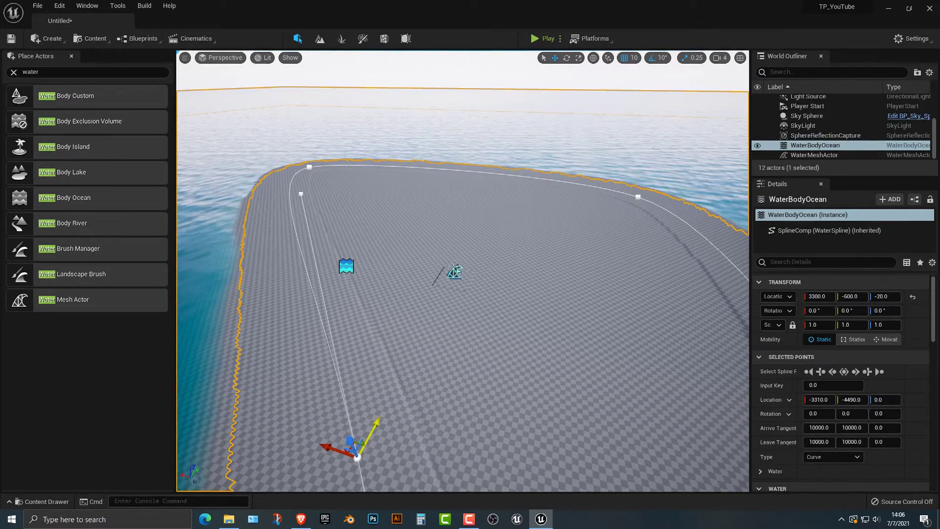
drag(373, 427, 423, 336)
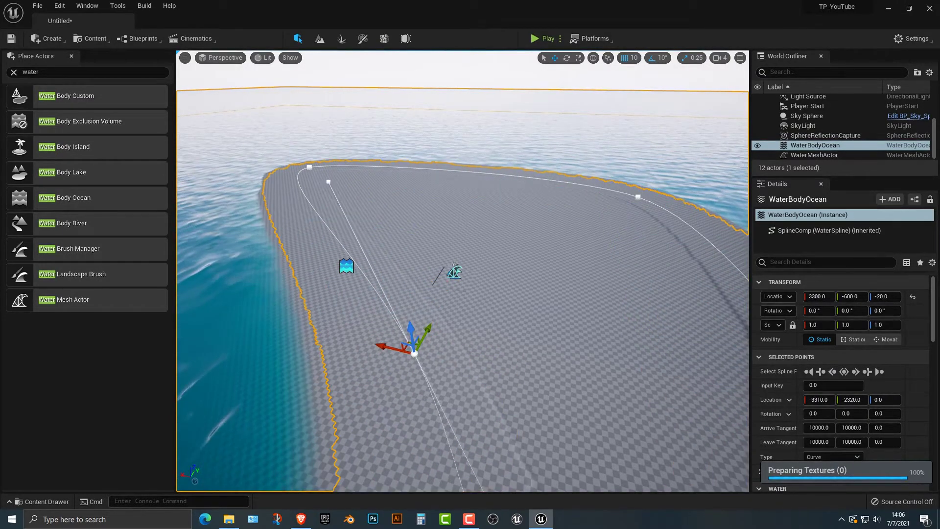
- Move the ocean's second spline point along X to about 3490 to narrow the far end of the island
click(309, 167)
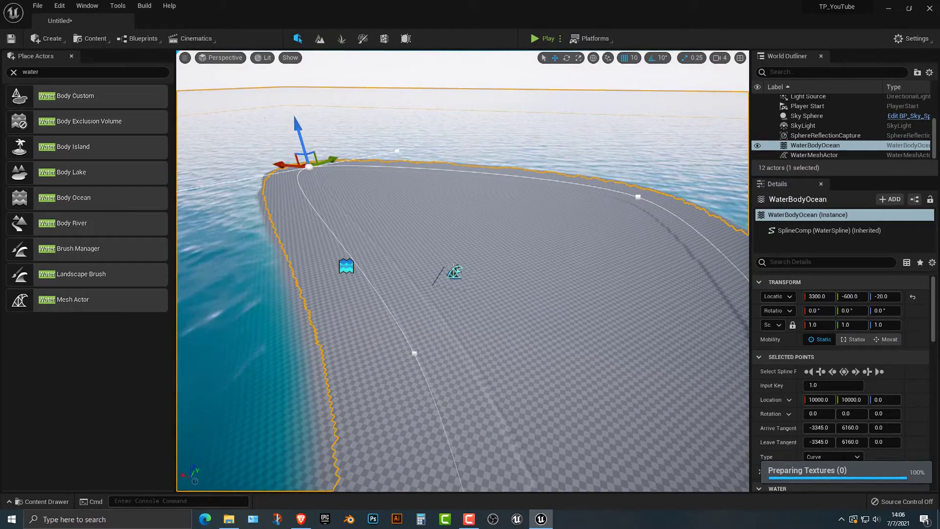
right_drag(462, 270, 441, 271)
drag(342, 159, 423, 170)
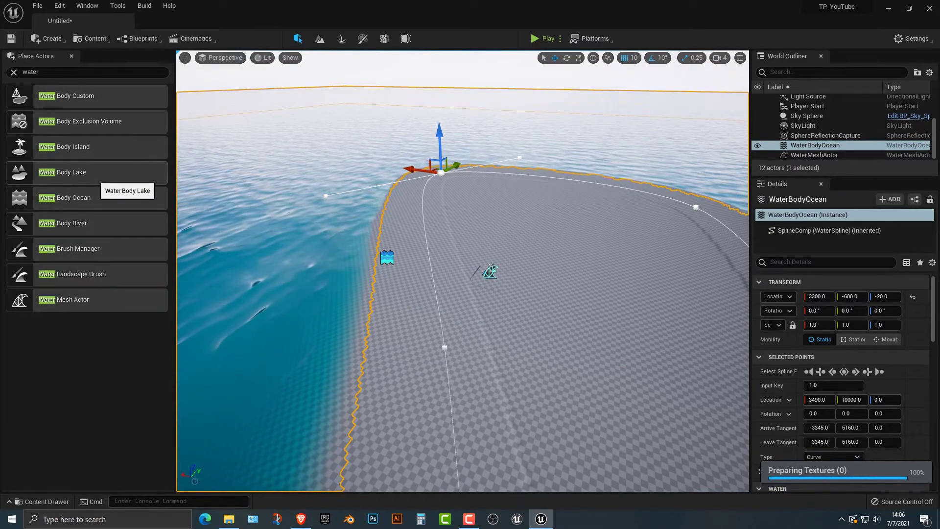
- Place a Water Body Lake on the island and pull its spline point nearest the ocean inward to about X 4920
drag(93, 174, 701, 309)
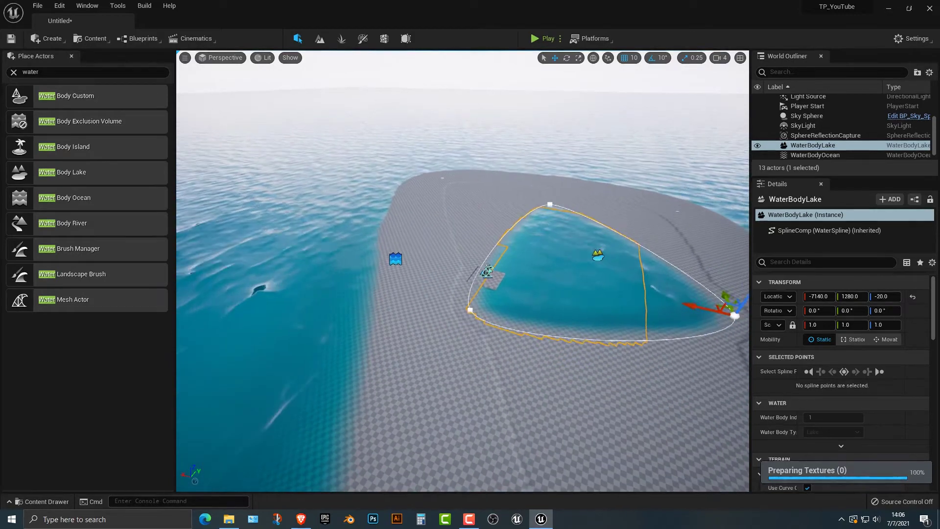
key(s)
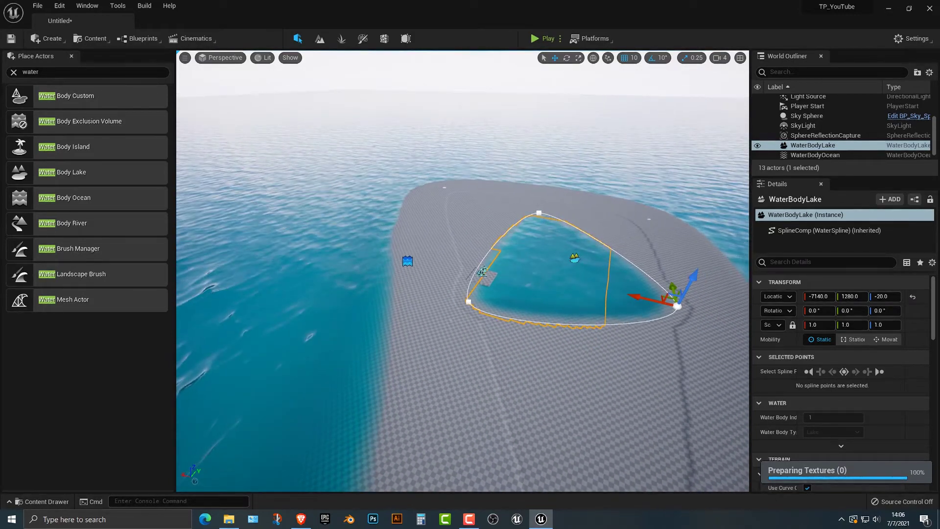
click(468, 301)
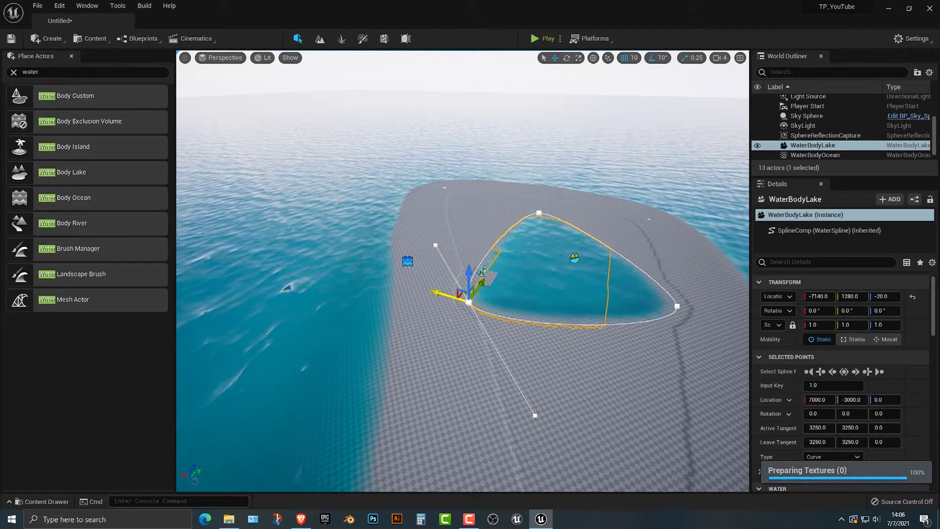
drag(445, 295, 489, 297)
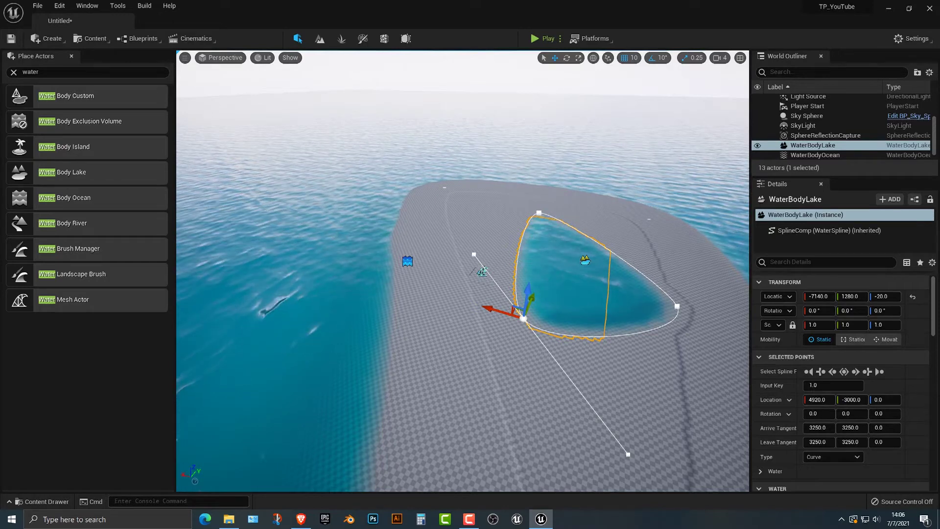
- Place a Water Body River running from the lake to the ocean and move its middle spline point to about Y -150
right_drag(488, 297, 514, 297)
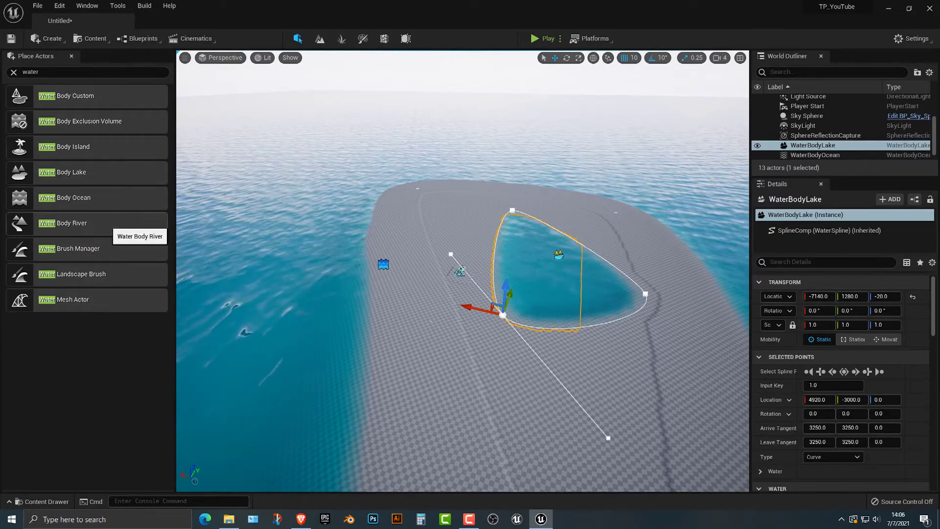
drag(110, 224, 508, 241)
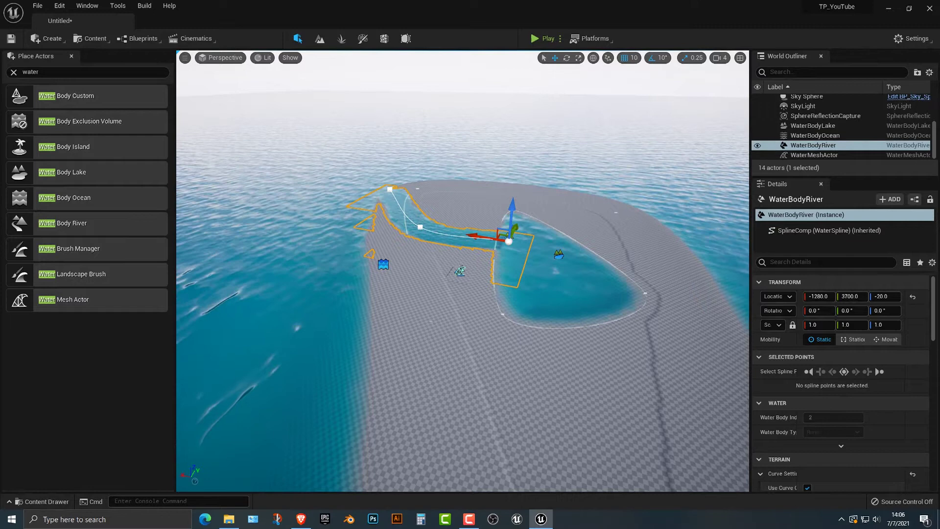
click(420, 226)
mouse_move(433, 216)
mouse_down()
mouse_move(483, 189)
mouse_move(477, 182)
mouse_move(415, 239)
mouse_move(440, 208)
mouse_move(488, 191)
mouse_move(441, 222)
mouse_up()
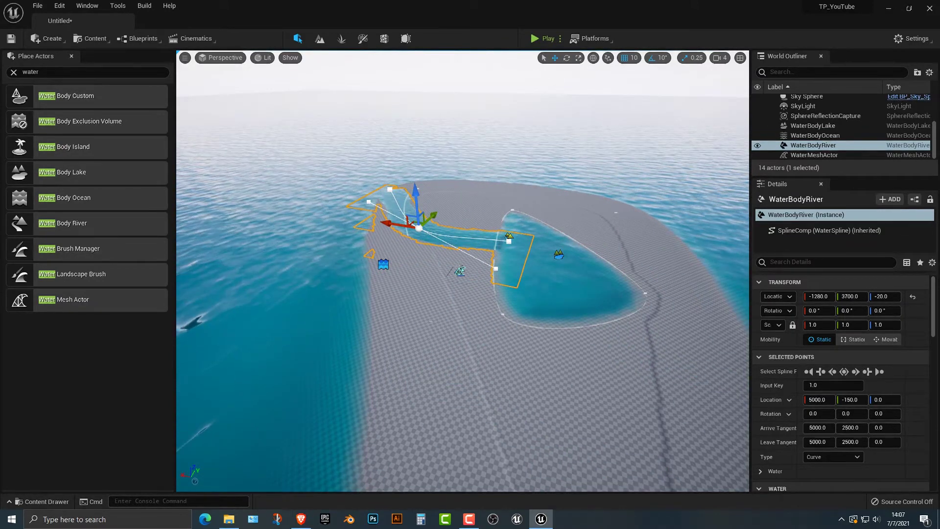
- Move the river's lake-end spline point along Y to about -960, further into the lake
key(e)
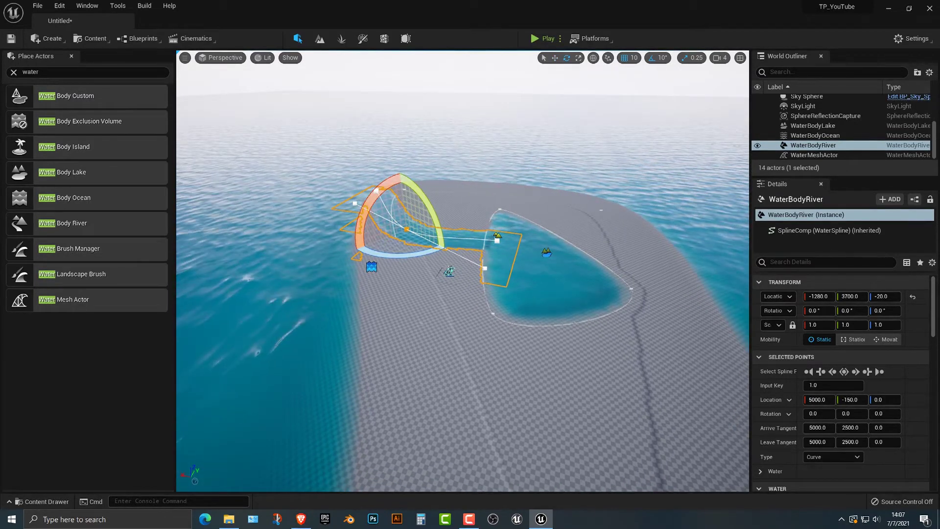
click(497, 241)
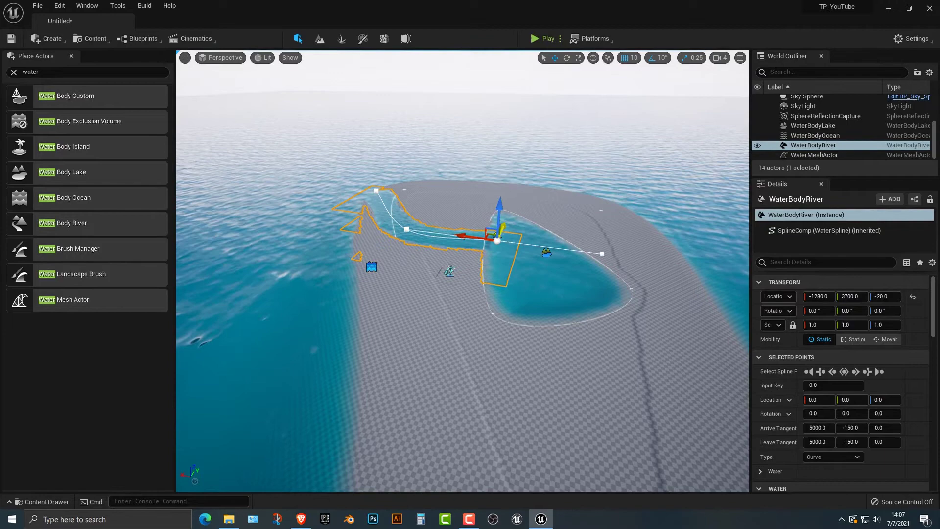
drag(501, 228, 511, 237)
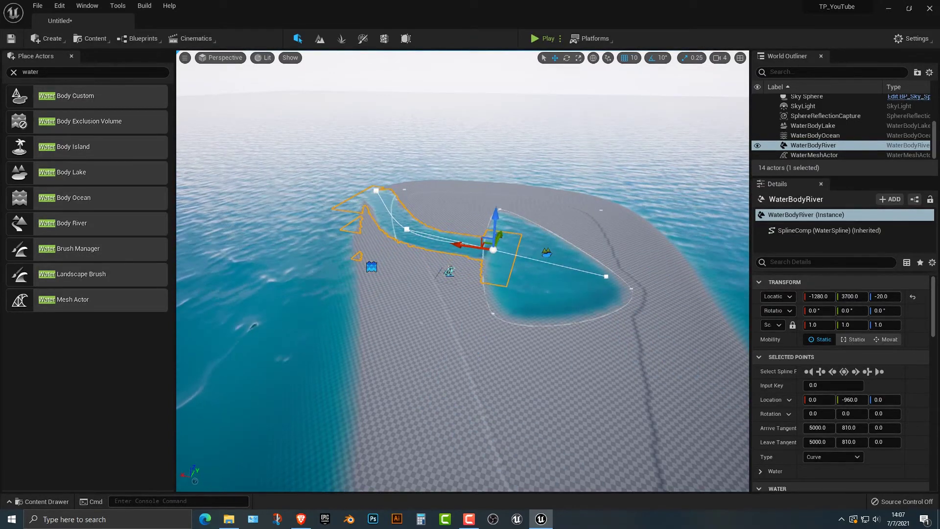
- Play-test the level by running the character across the landscape and through the water, and end the session
click(542, 39)
key(w)
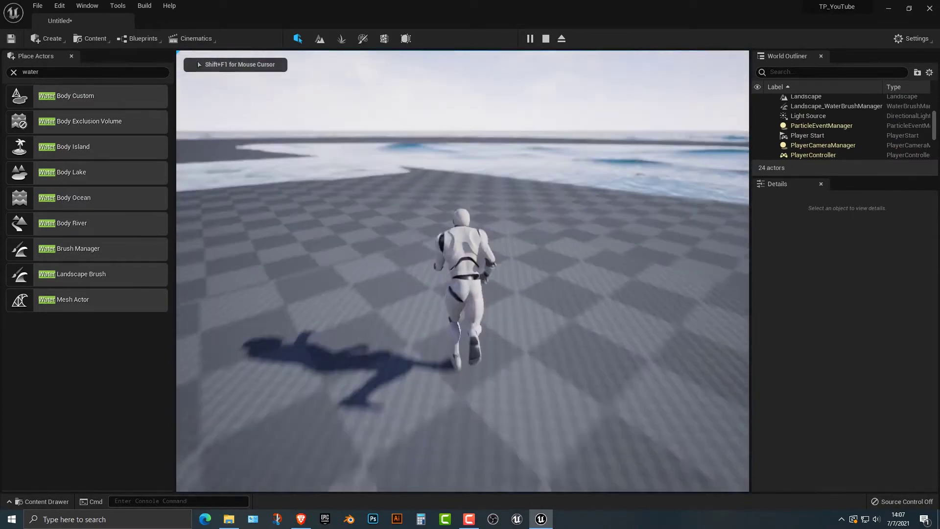
key(w)
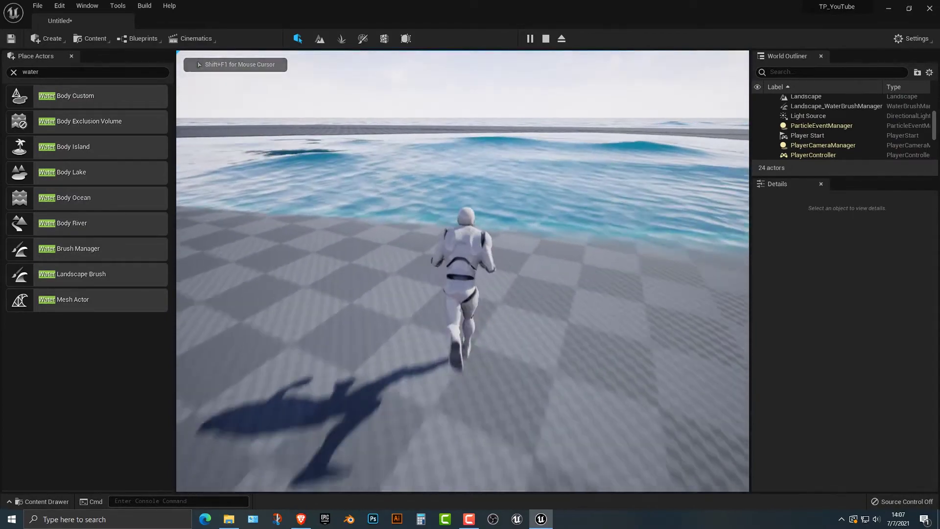
key(w)
key(w)
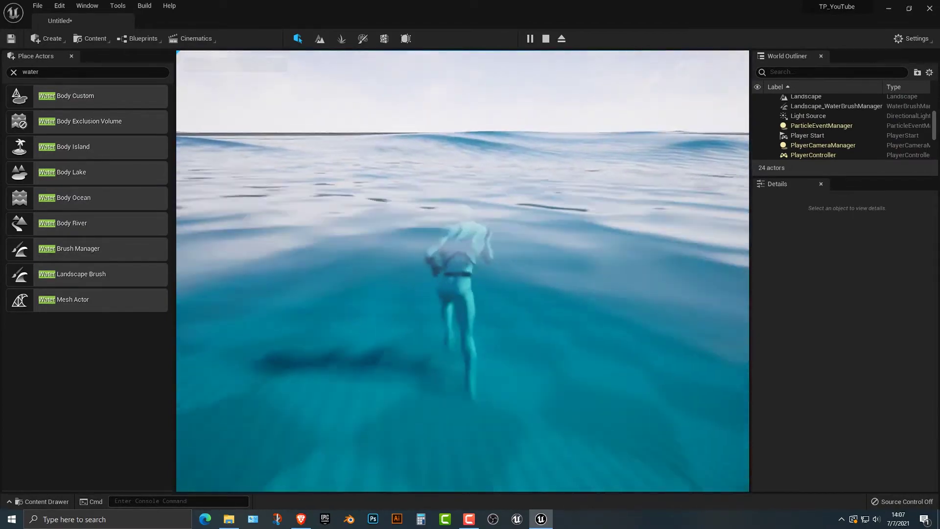
key(w)
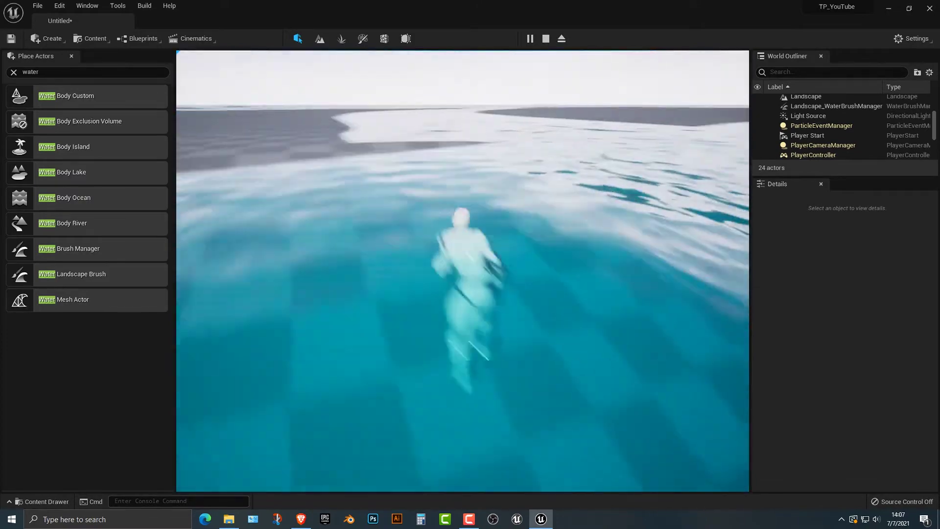
key(w)
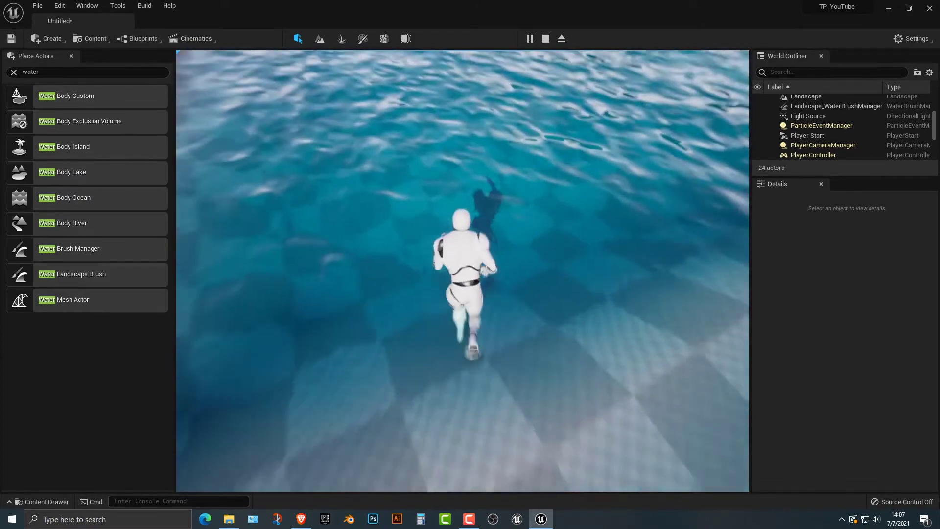
key(w)
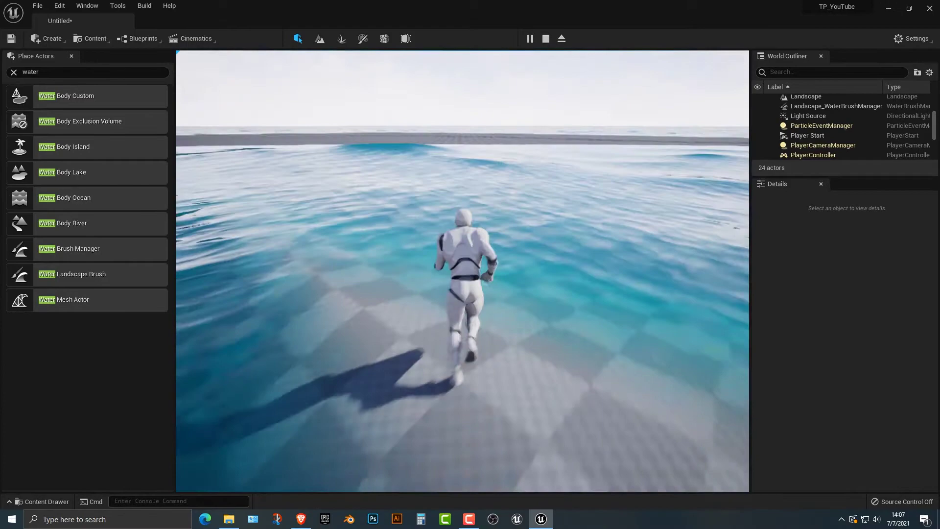
key(Escape)
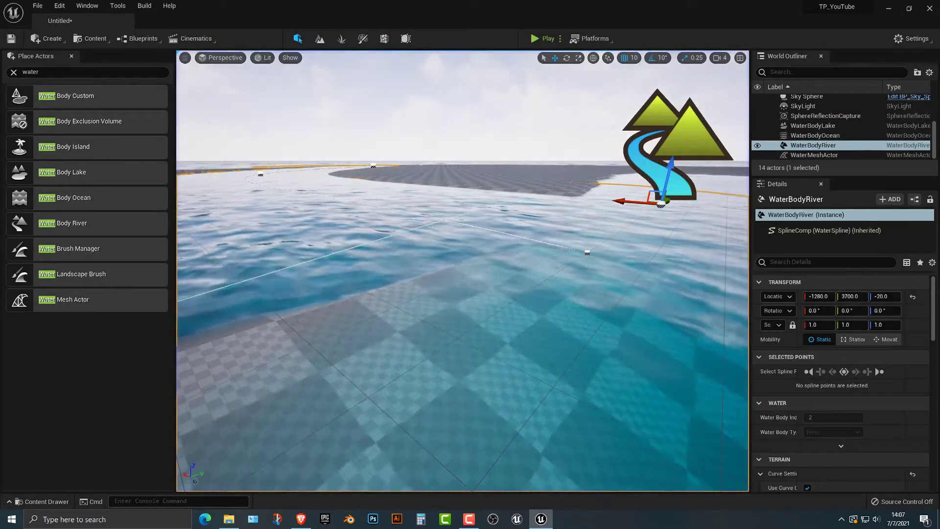
- Extend the river's first spline point deeper into the lake along X to about -1350
right_drag(462, 270, 465, 343)
key(s)
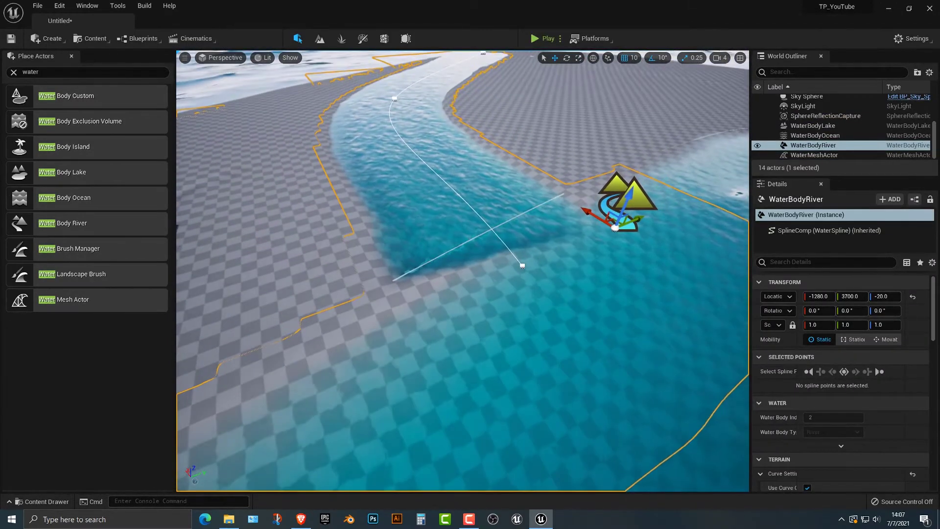
click(522, 266)
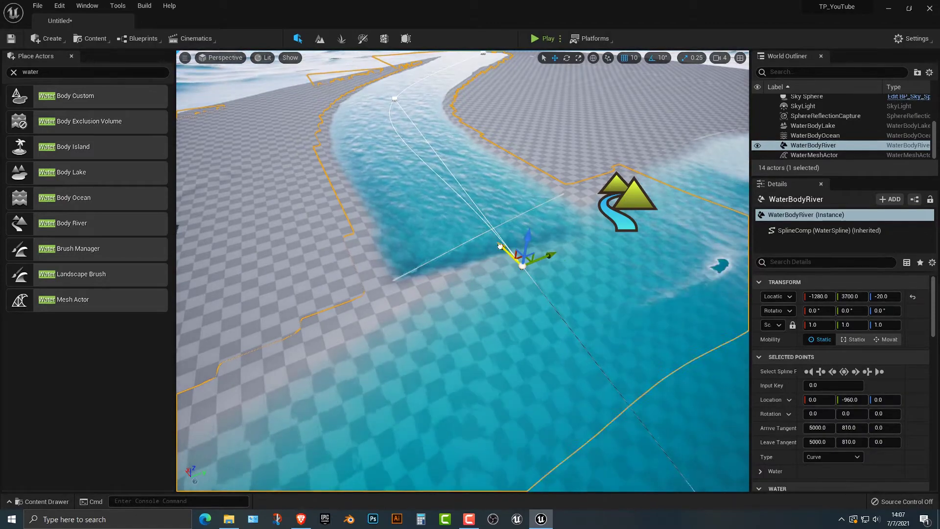
drag(548, 283, 705, 432)
- Push the river's ocean-end spline point out into the ocean to about X 17590, Y 11230
right_drag(463, 271, 676, 250)
key(w)
right_drag(712, 441, 710, 446)
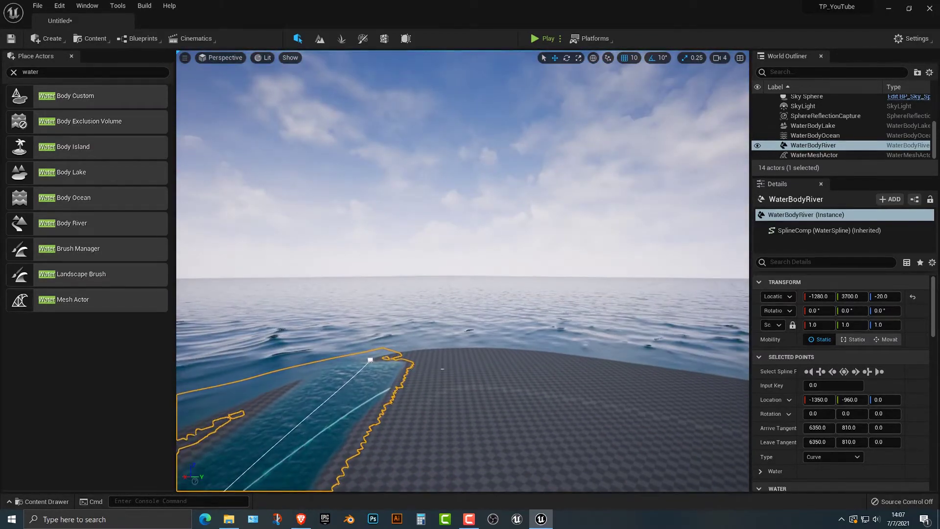
click(370, 359)
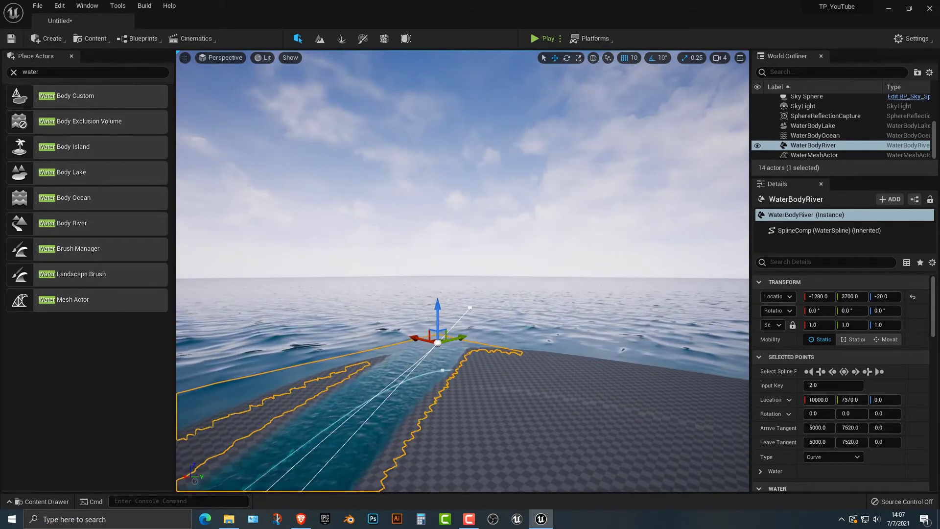
drag(419, 324, 395, 323)
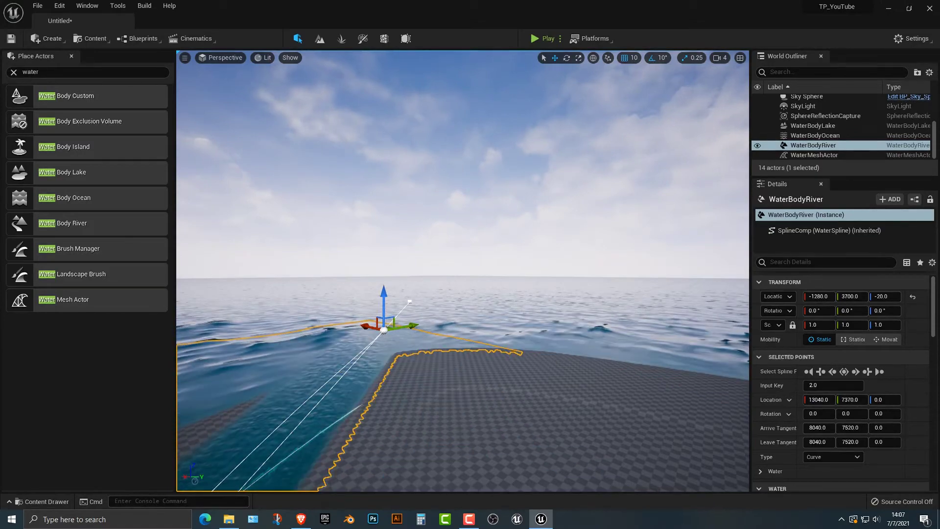
drag(446, 311, 472, 309)
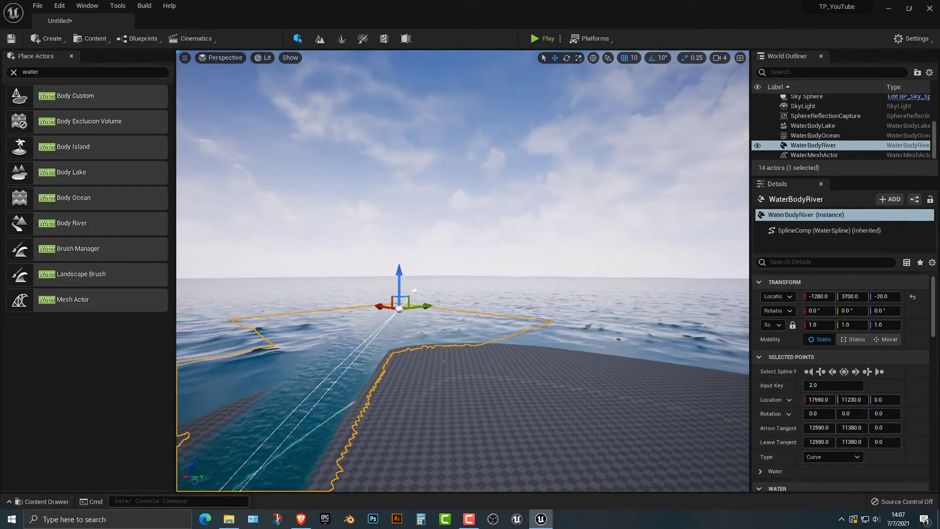
- Inspect the junction of river and lake, and play-test the level again by running along the water's edge
right_drag(472, 308, 298, 345)
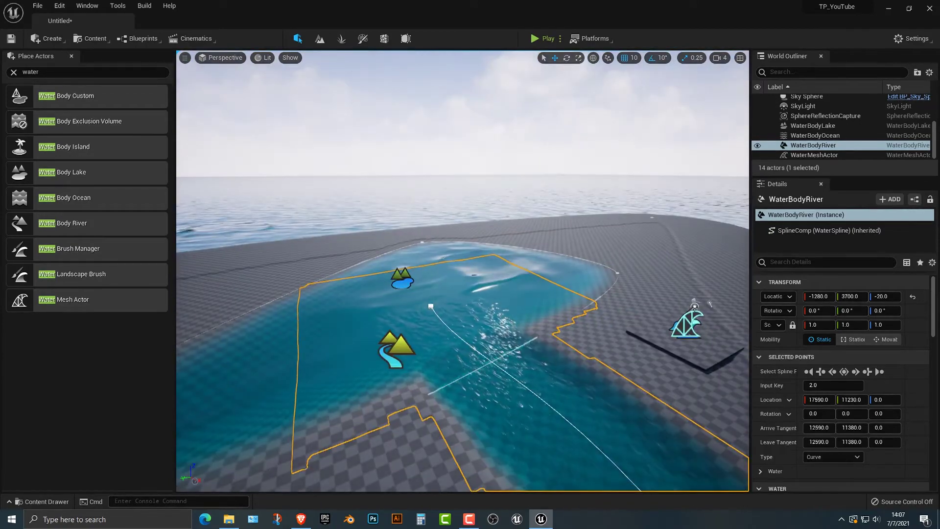
click(543, 38)
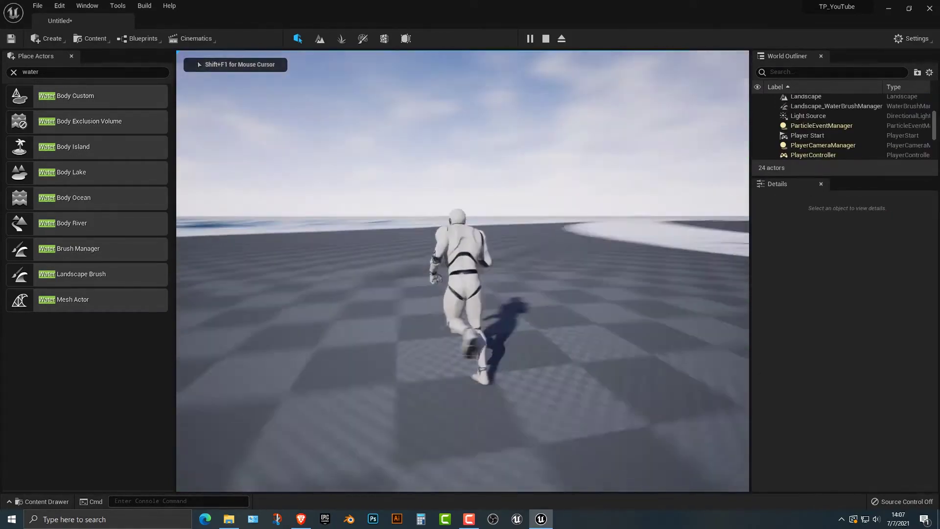
key(w)
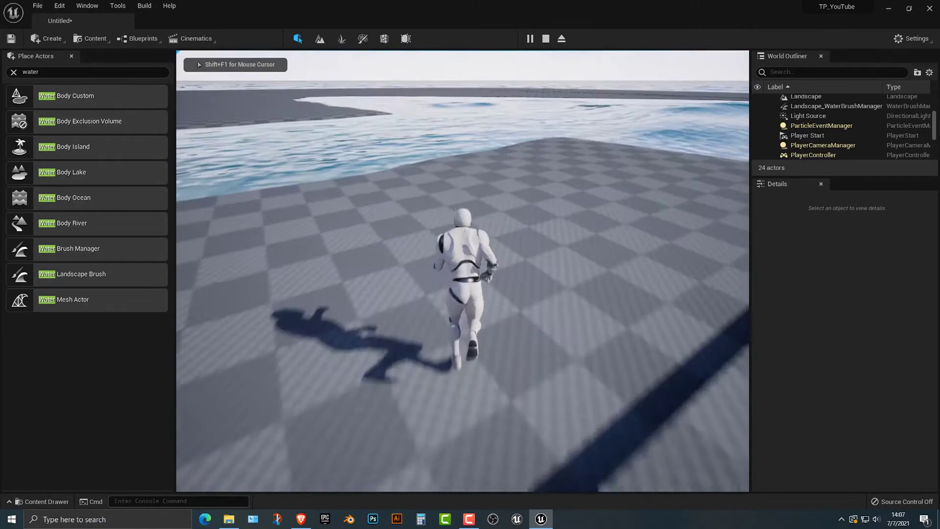
key(w)
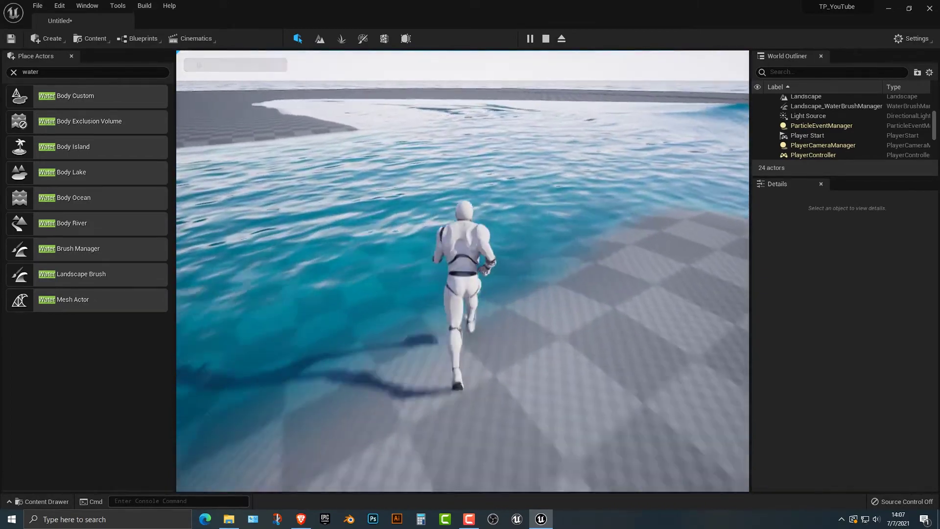
key(w)
key(d)
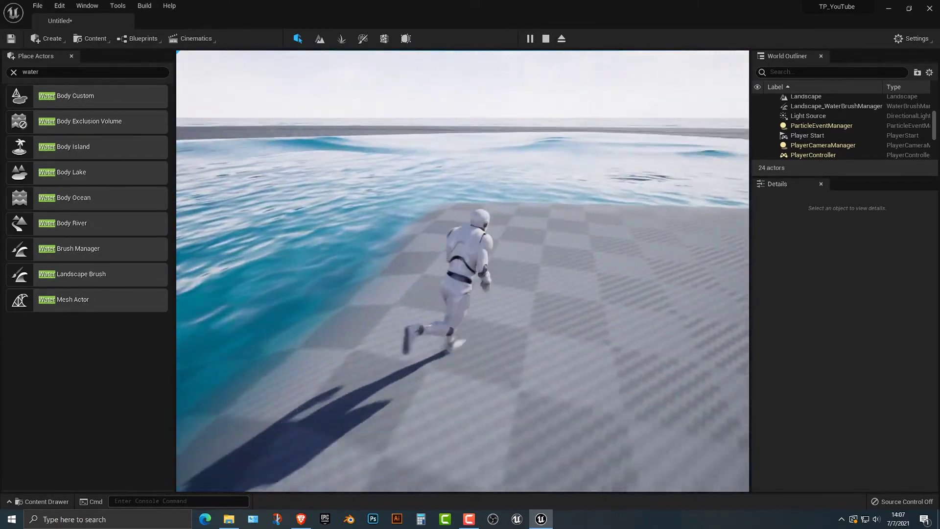
key(w)
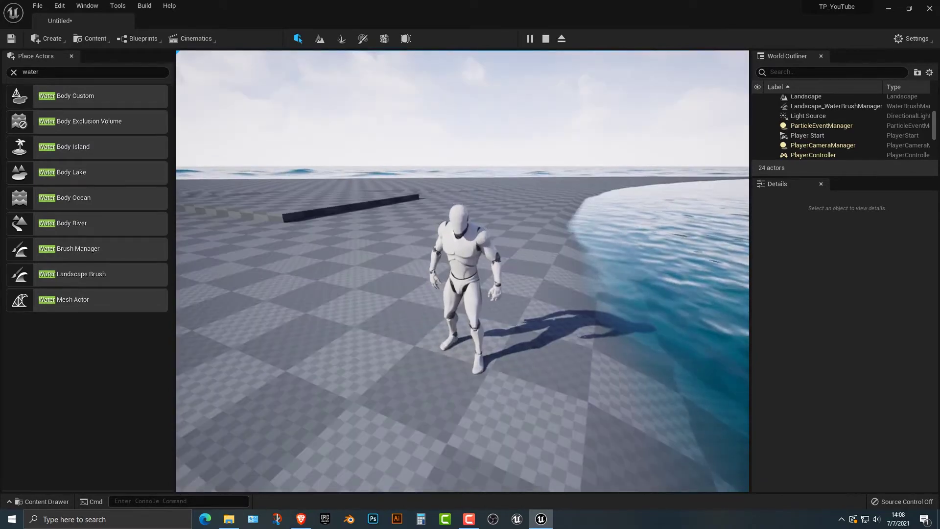
key(Escape)
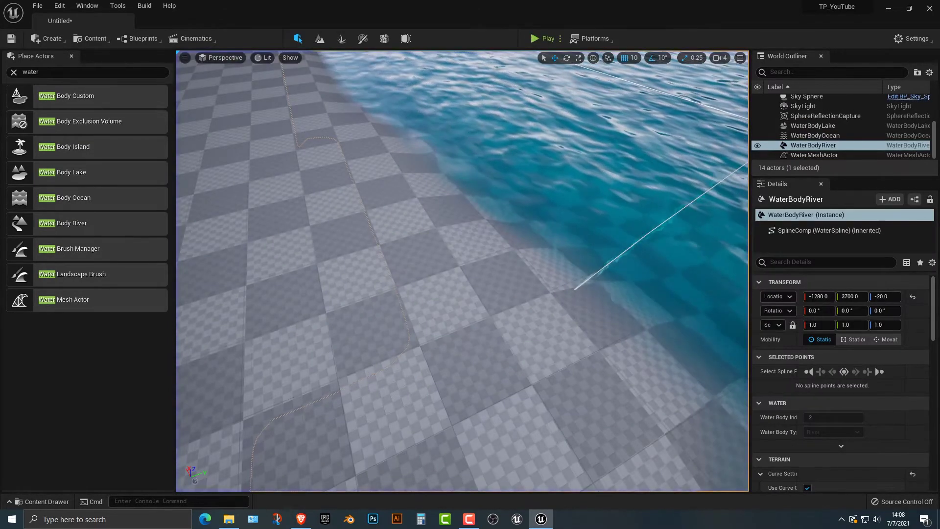
- Lower the river's ocean-end spline point below the surface to about X 17100, Y 10458, Z -815
right_drag(462, 271, 494, 264)
key(s)
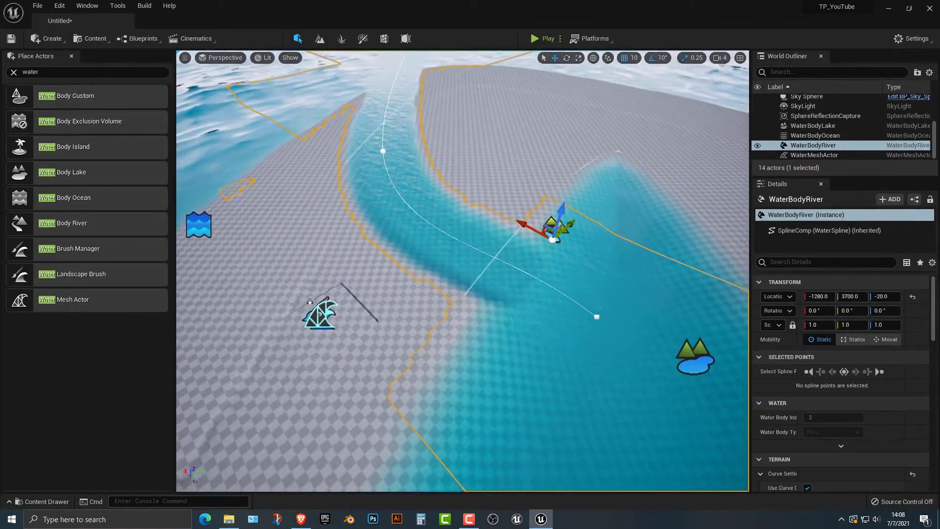
key(s)
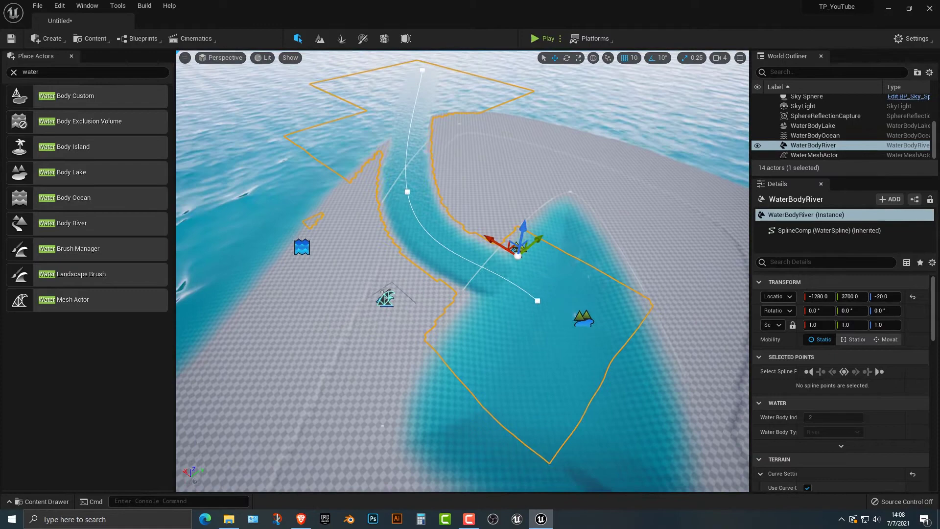
click(423, 70)
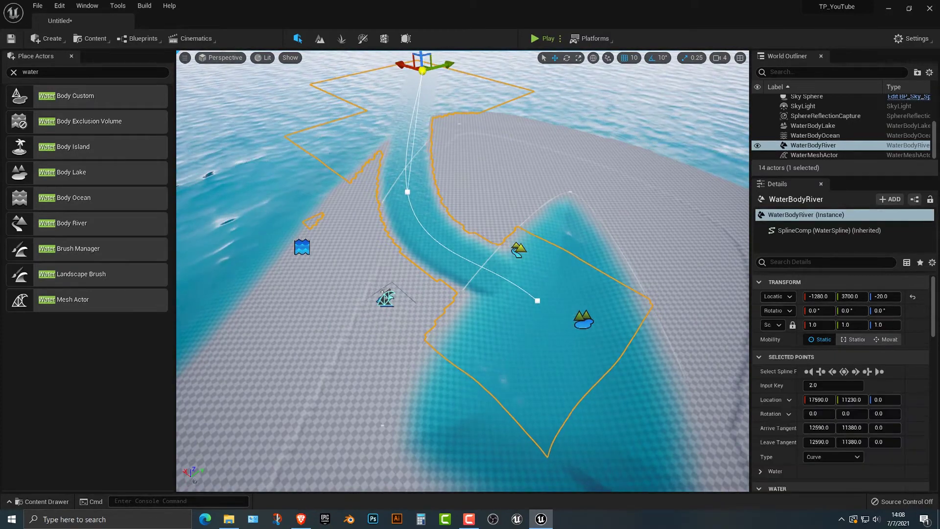
mouse_move(420, 70)
mouse_down()
mouse_move(418, 109)
mouse_move(420, 86)
mouse_up()
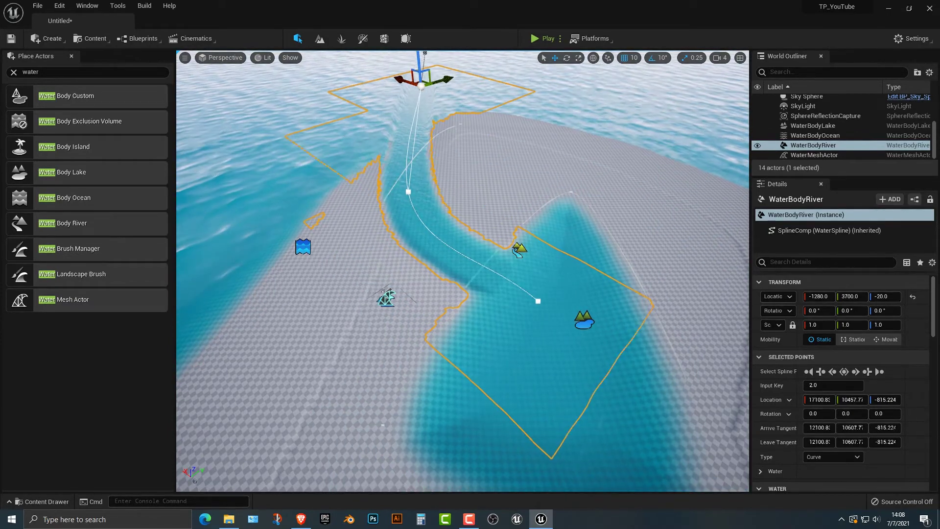
- Sink the river's lake-end spline point to about X -1519, Y -1146, Z -229, and select the landscape
click(537, 301)
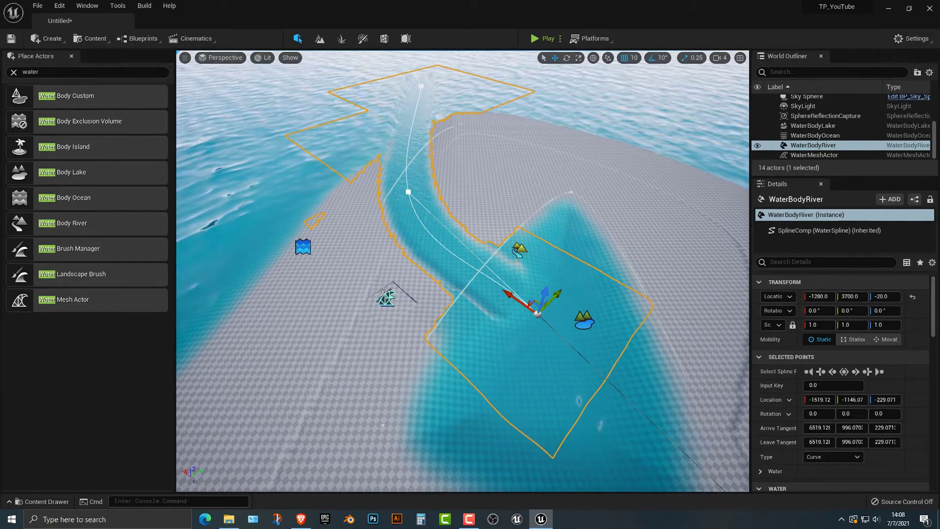
mouse_move(608, 354)
right_down()
mouse_move(504, 305)
mouse_move(577, 387)
mouse_move(734, 335)
mouse_move(621, 352)
right_up()
click(590, 422)
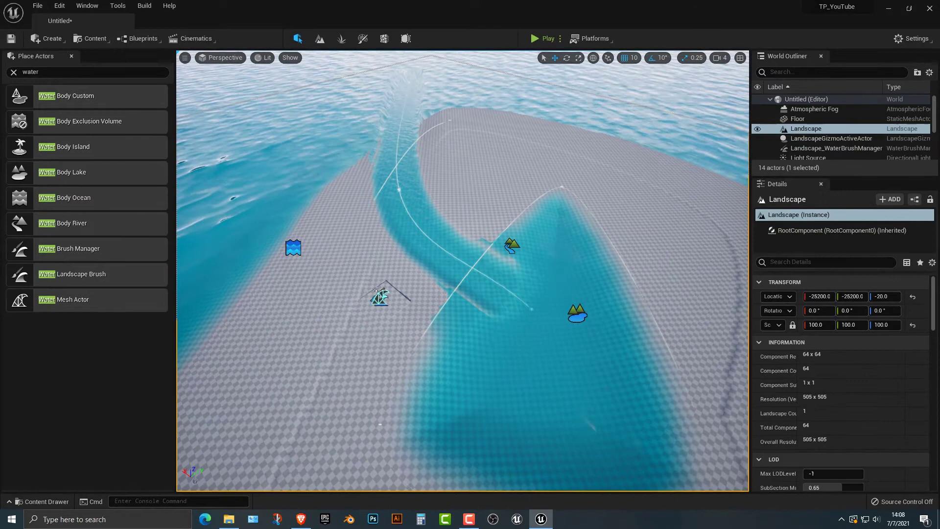